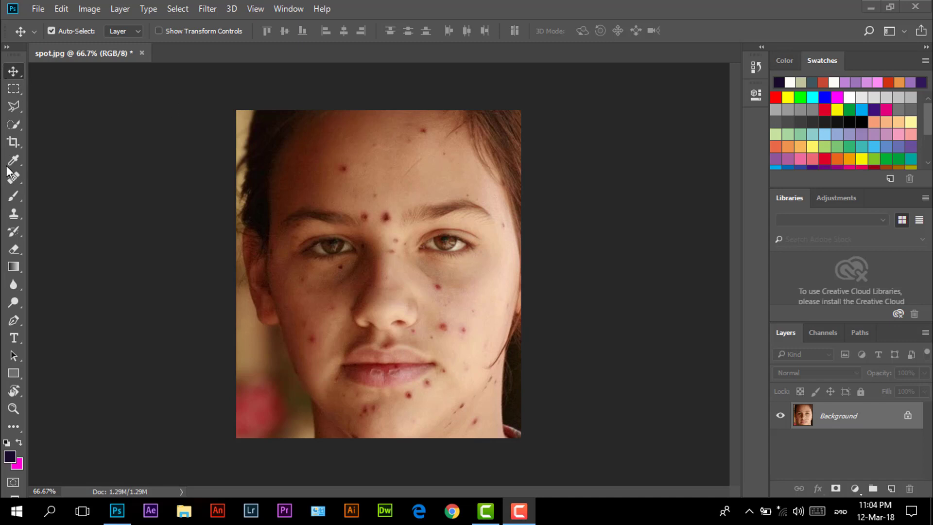
Activate the Spot Healing Brush and enlarge its brush size to 30.
left_click(13, 181)
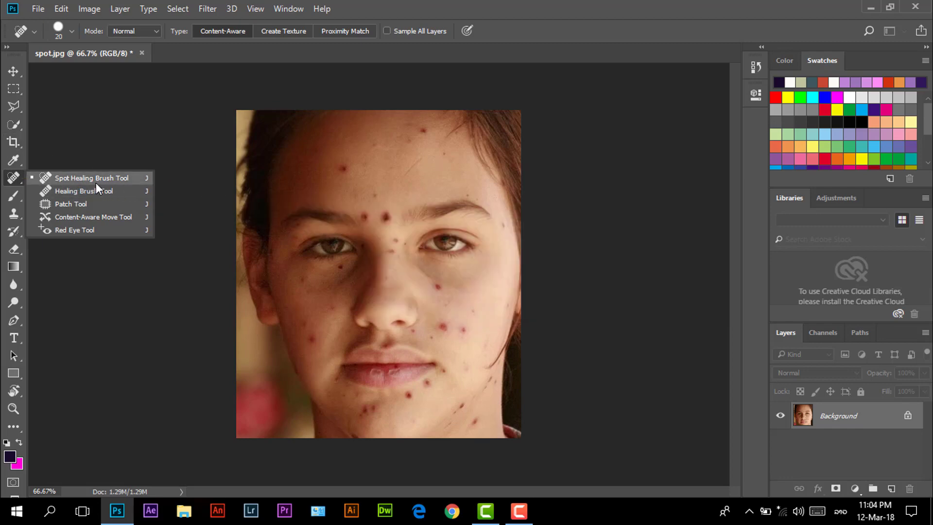
left_click(111, 180)
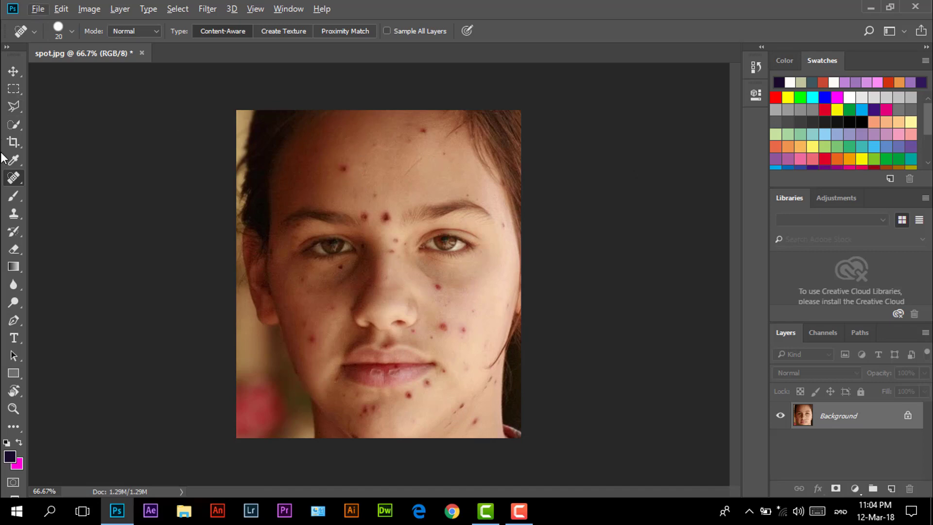
right_click(16, 179)
left_click(48, 179)
key("bracketright")
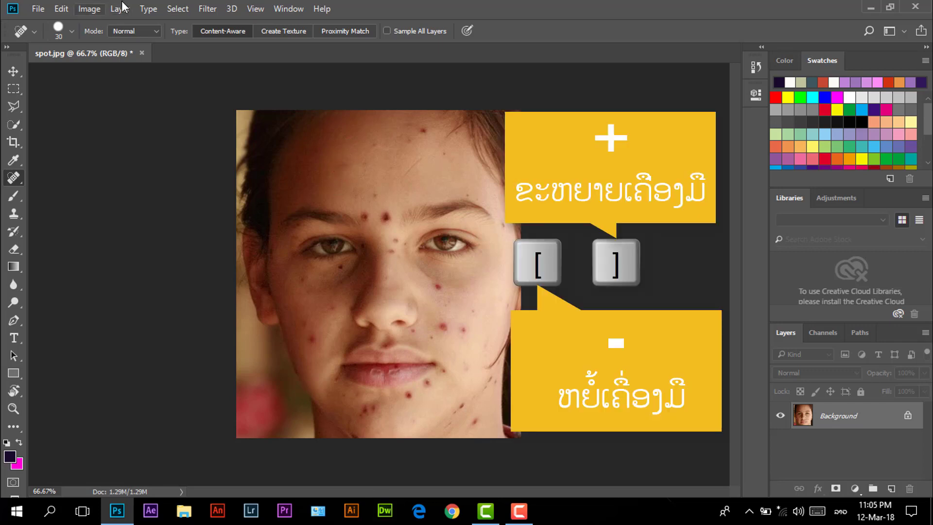
right_click(21, 179)
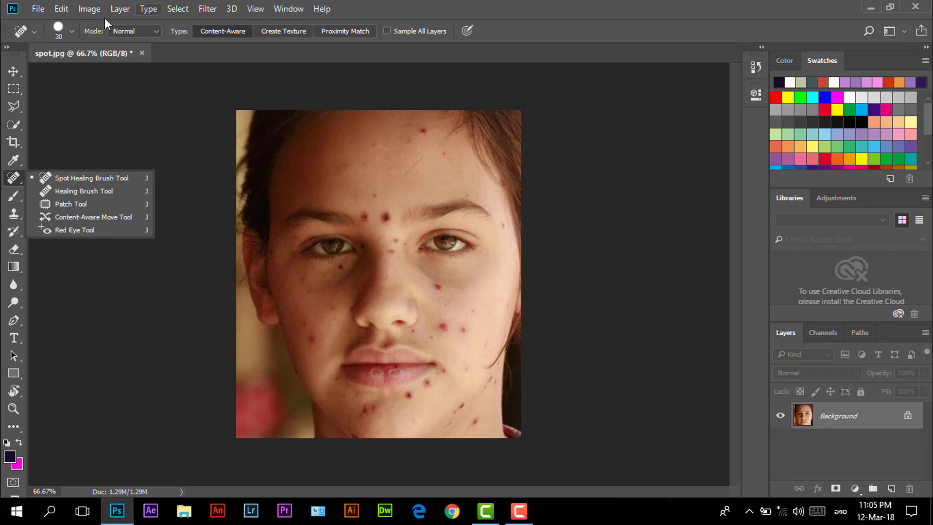
left_click(553, 32)
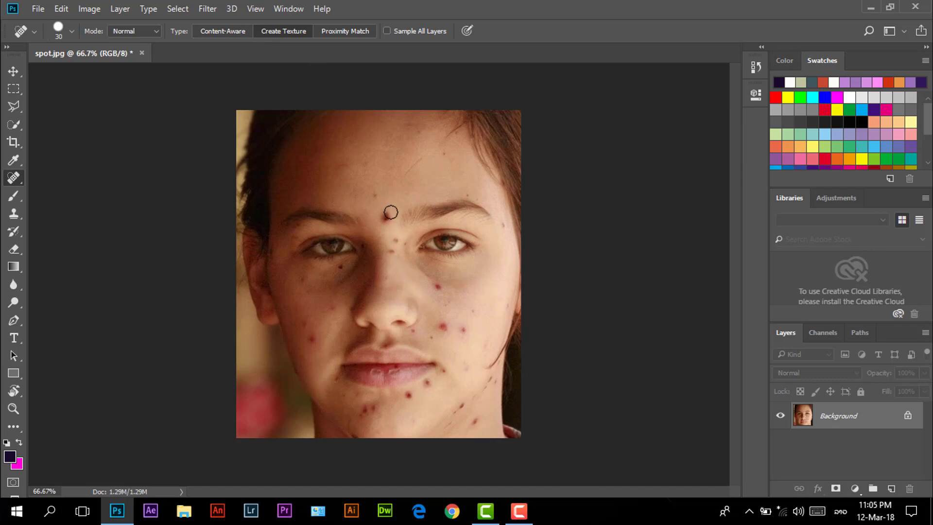
Heal the red spots between the eyebrows and on the nose bridge using the Create Texture type.
scroll(363, 233, "up", 3, "alt")
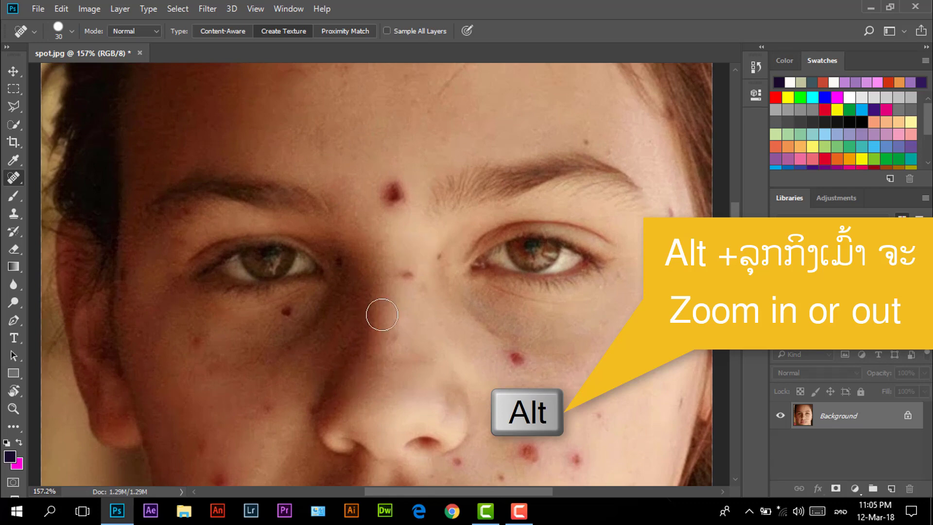
left_click(402, 273)
left_click(385, 193)
mouse_move(384, 193)
left_mouse_down()
mouse_move(402, 203)
mouse_move(398, 168)
left_mouse_up()
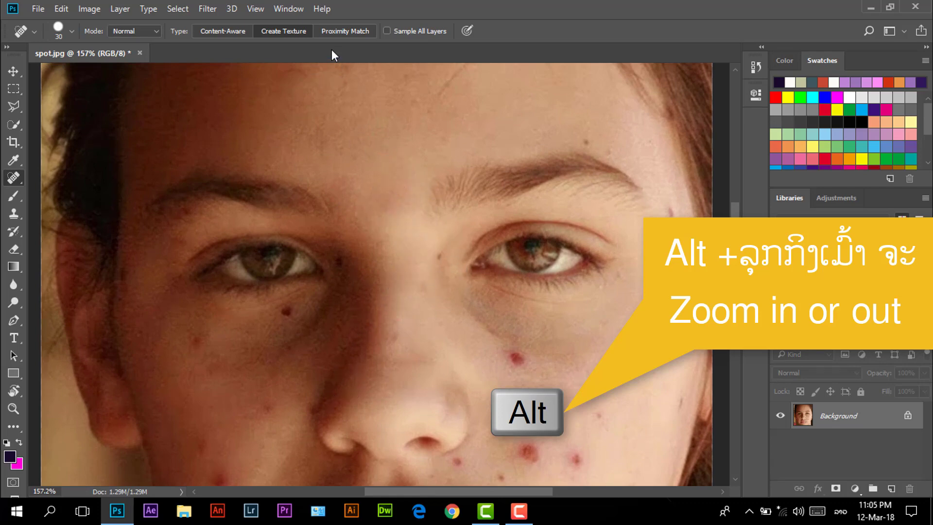
Try to heal the dark spots near the inner eye corner and on the nose bridge using Proximity Match.
left_click(341, 35)
left_click(341, 265)
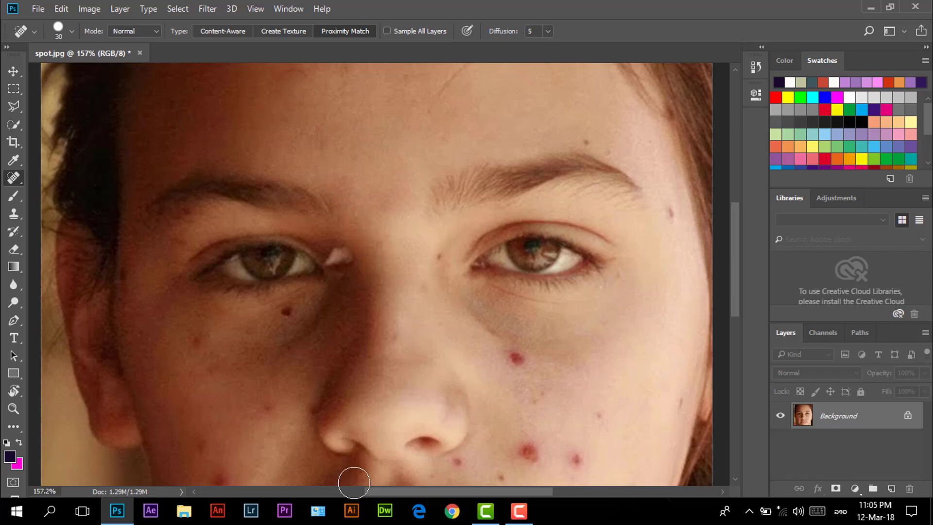
left_click(439, 260)
Revert the Proximity Match strokes by stepping back through the Spot Healing Brush history states.
left_click(761, 49)
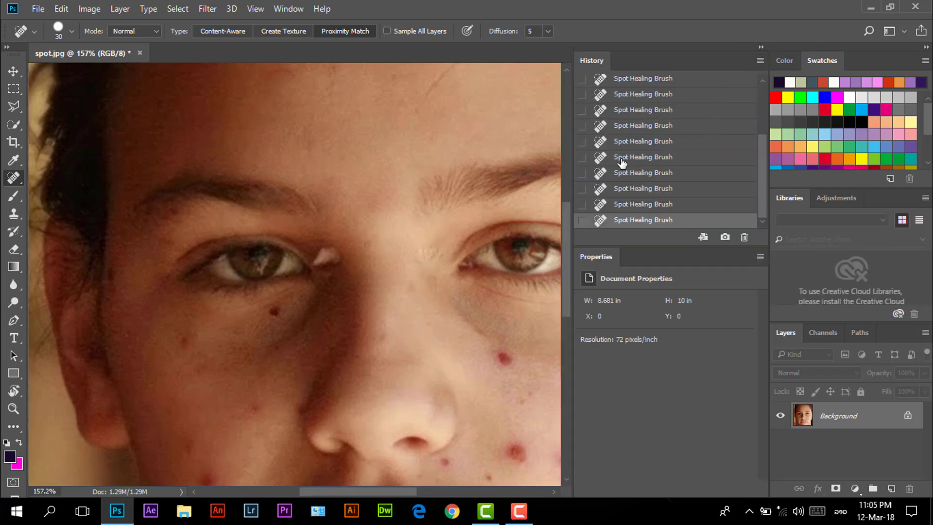
left_click(637, 206)
left_click(642, 191)
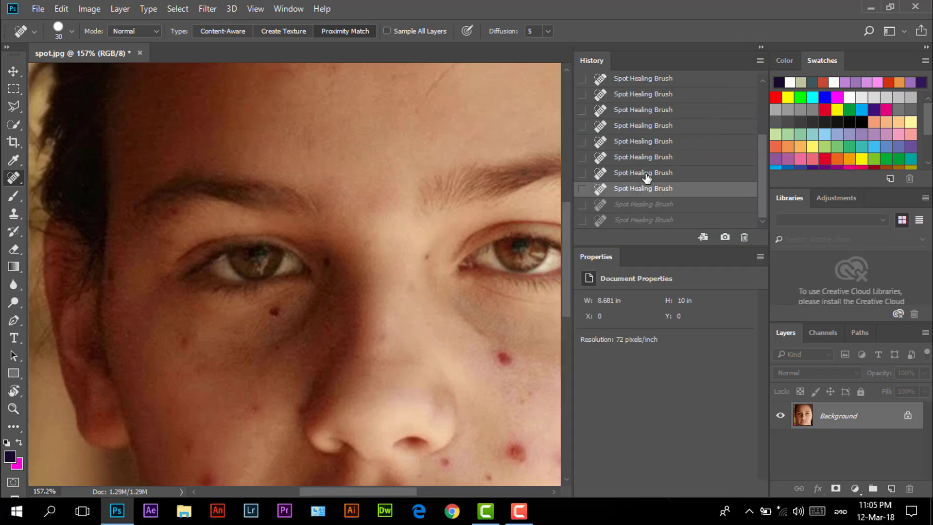
left_click(644, 174)
left_click(762, 44)
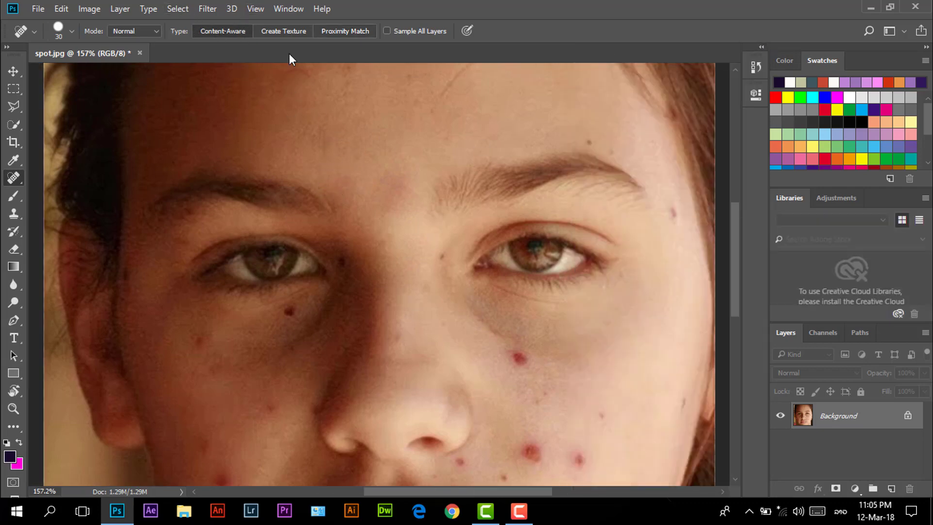
Heal the red spots on the brighter cheek and the mark beside its outer eye using the Content-Aware type.
scroll(353, 200, "down", 1)
left_click(520, 314)
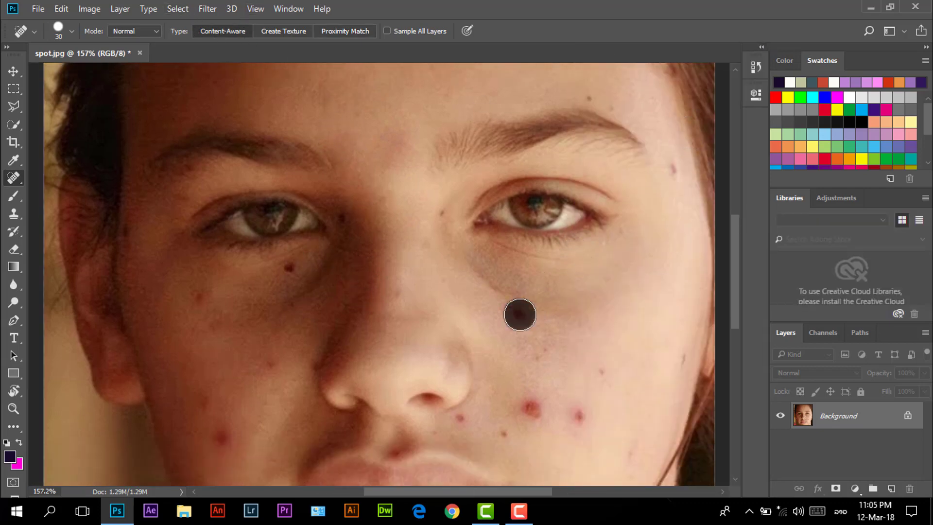
scroll(581, 290, "down", 1)
left_click(534, 360)
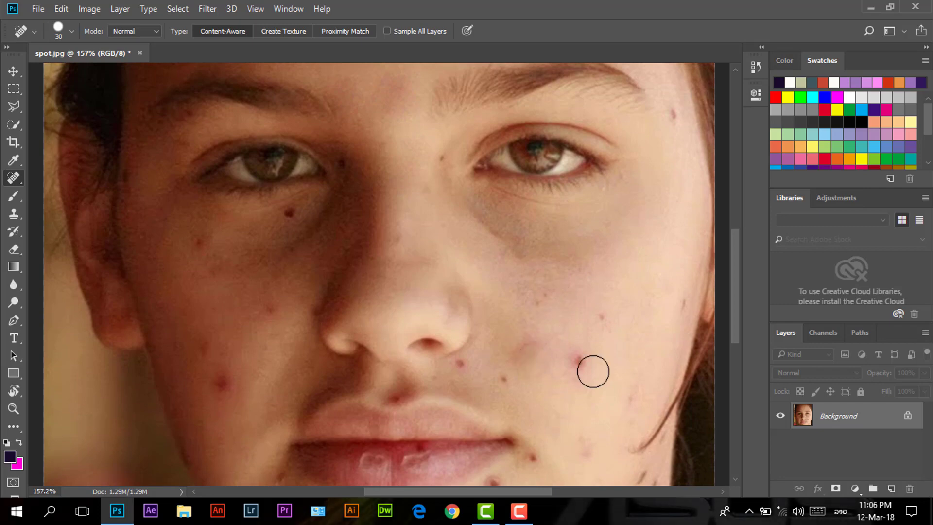
left_click(583, 369)
left_click(602, 315)
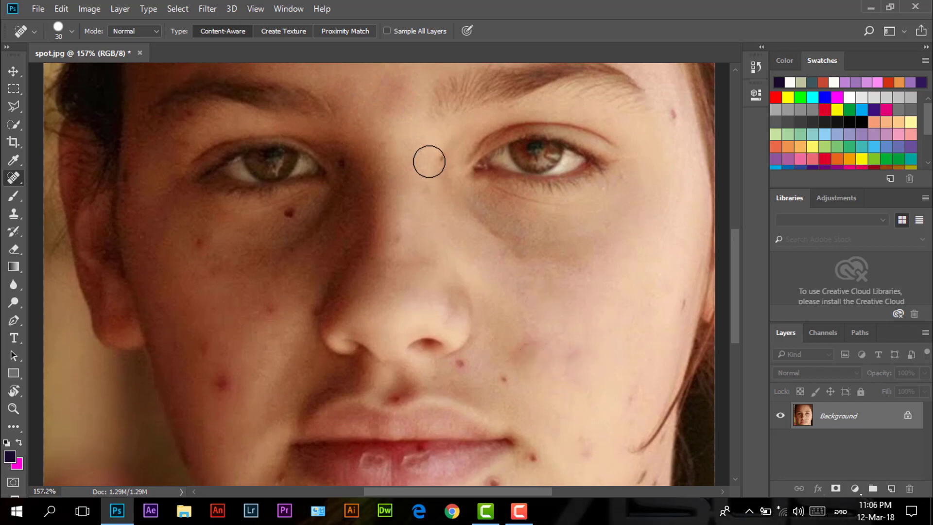
left_click_drag(668, 113, 680, 176)
Heal the two small spots between the nostril and the brighter cheek, above the upper lip.
scroll(570, 344, "down", 2)
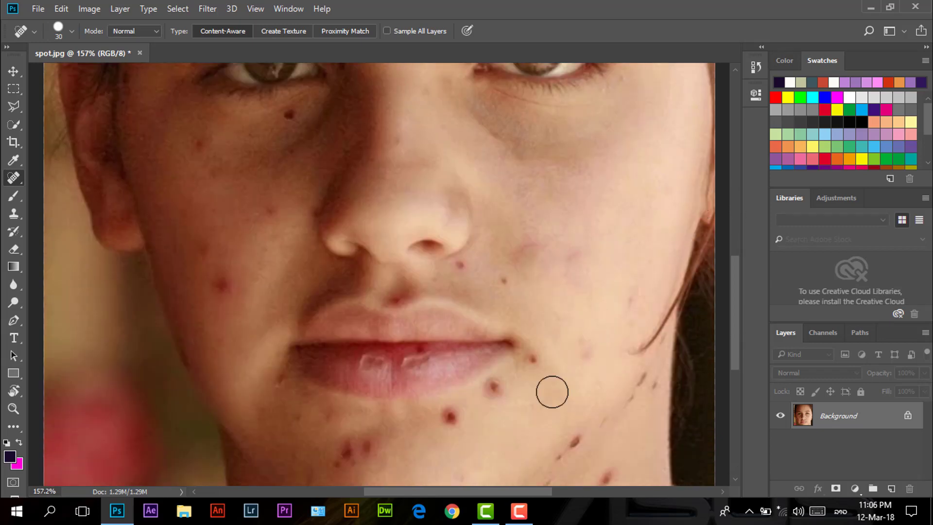
scroll(500, 410, "down", 2)
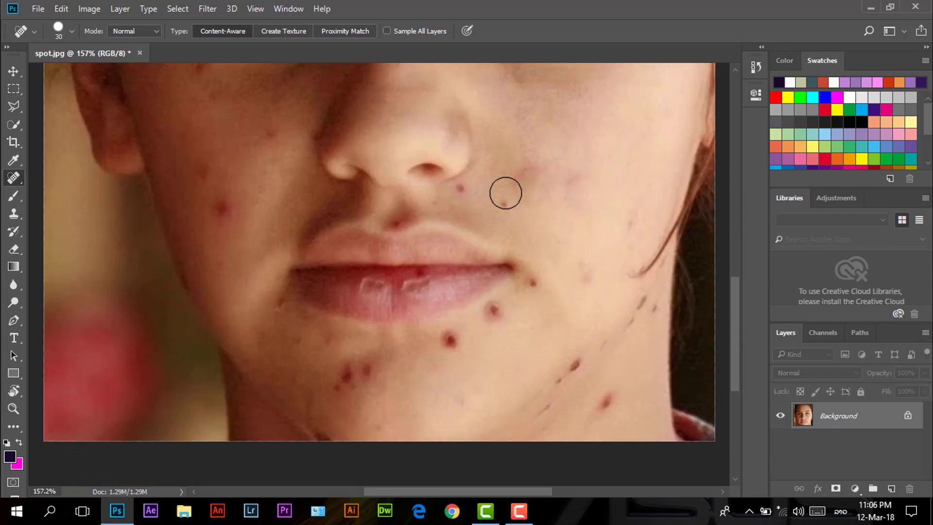
left_click(500, 200)
left_click(454, 191)
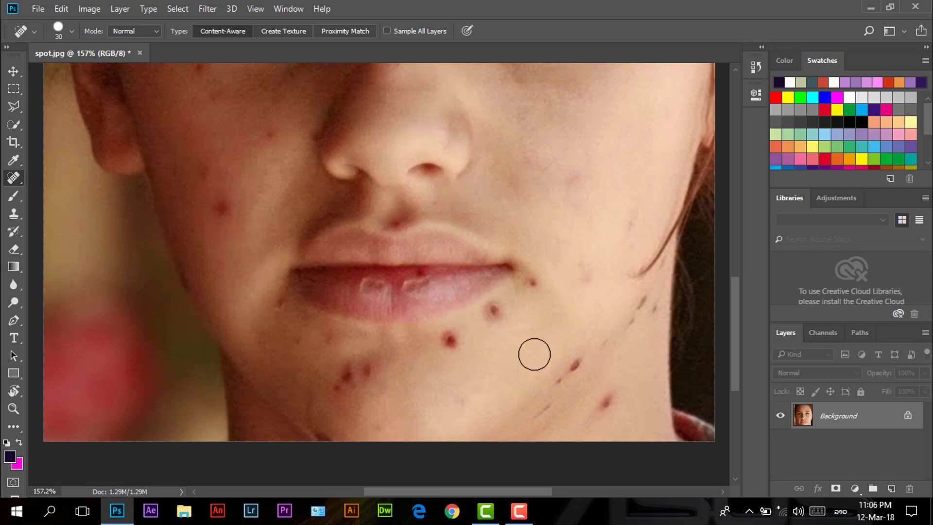
Heal the dark red spots below the mouth corner and the cluster of blemishes on the chin.
left_click(486, 315)
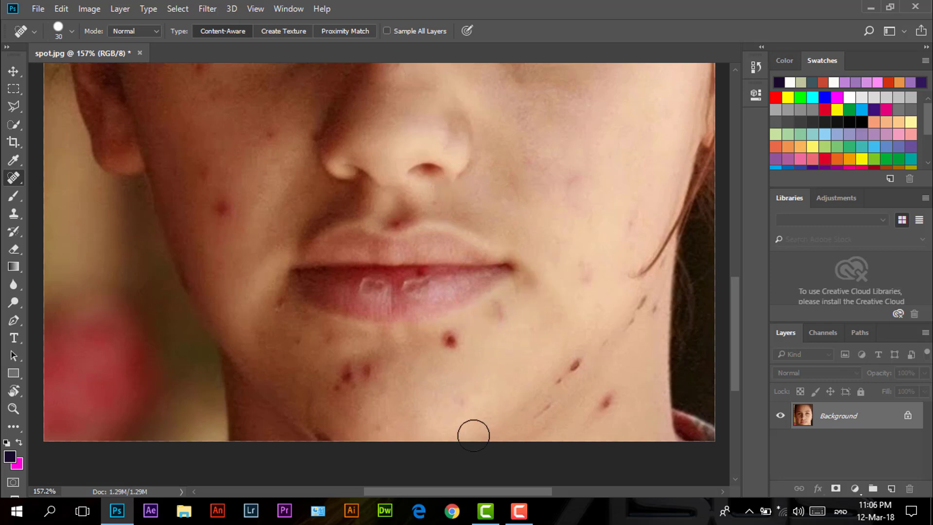
left_click(452, 347)
left_click(495, 316)
left_click(451, 336)
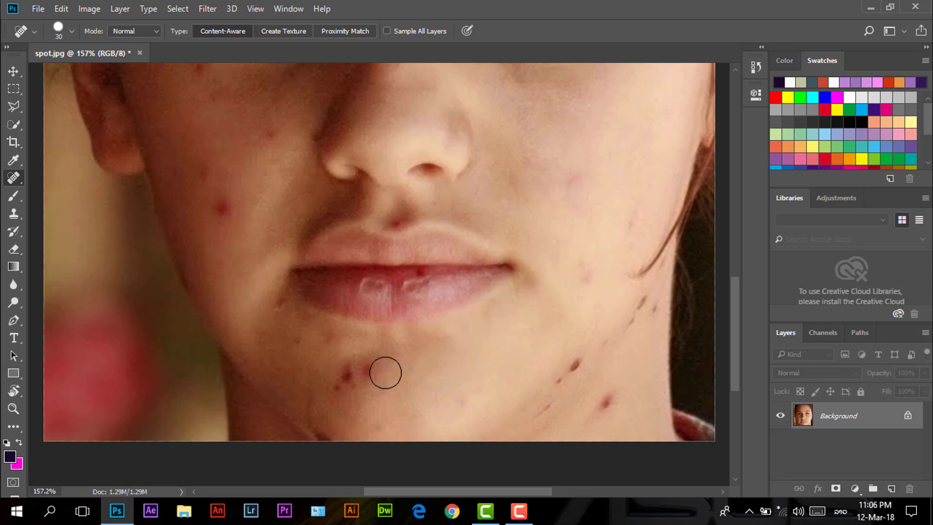
left_click_drag(356, 375, 323, 379)
Paint out the scratches and dark spots along the jawline and neck on the brighter side of the face.
scroll(405, 477, "down", 3)
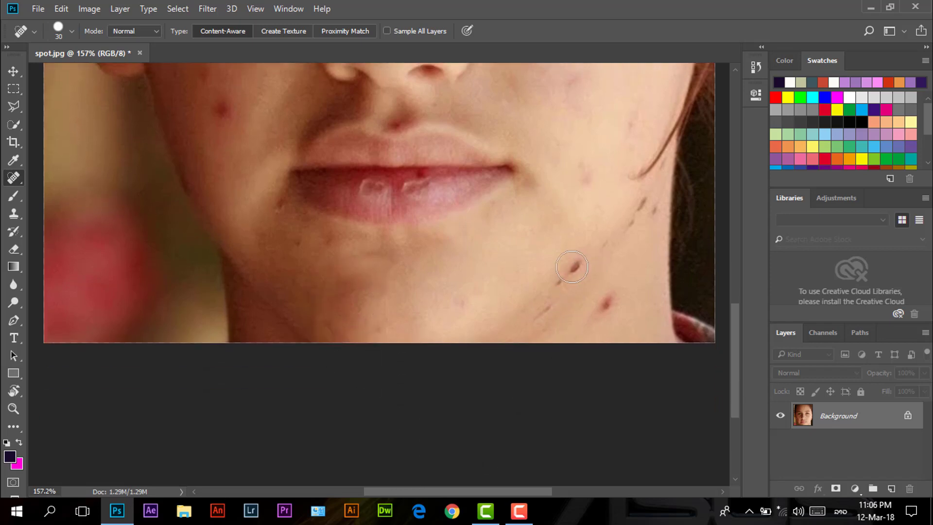
left_click_drag(581, 257, 531, 313)
left_click_drag(617, 290, 601, 323)
mouse_move(642, 192)
left_mouse_down()
mouse_move(590, 261)
mouse_move(651, 224)
left_mouse_up()
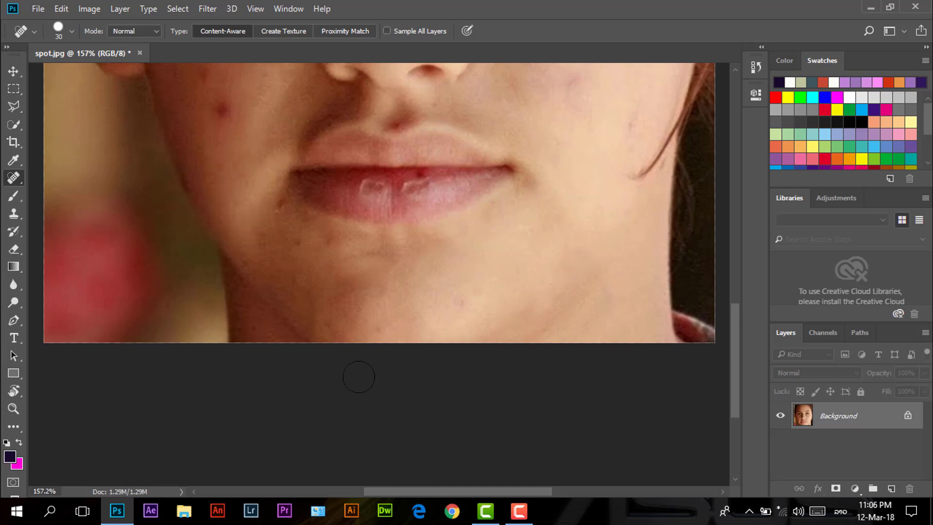
Heal the marks at the mouth corner and the red spot on the lower cheek on the shaded side.
scroll(358, 374, "up", 3)
left_click_drag(284, 302, 278, 335)
scroll(277, 335, "up", 2)
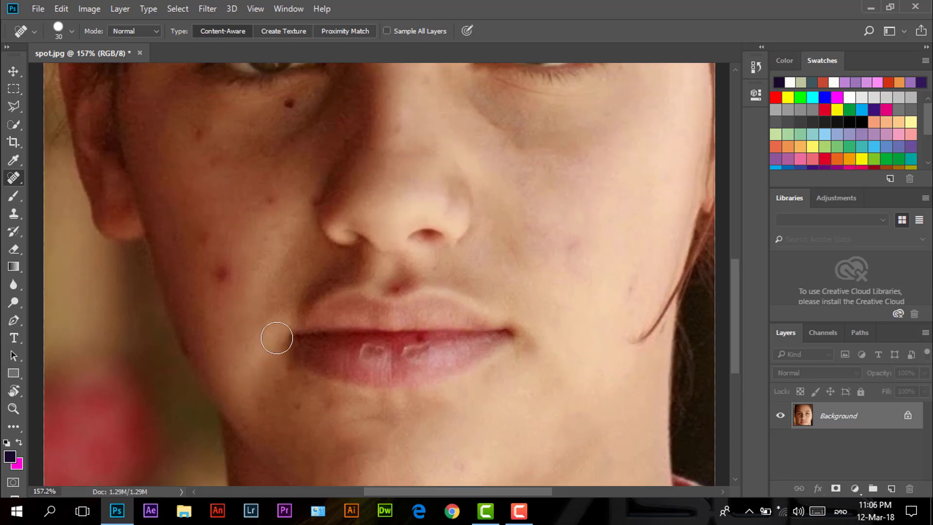
left_click_drag(198, 246, 235, 303)
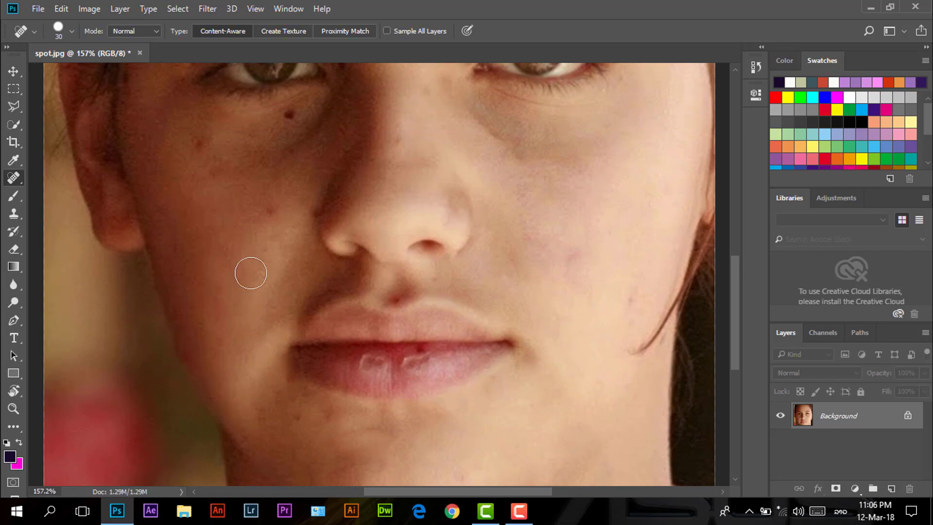
Heal the spots under the shaded eye and on the upper cheek, and the skin beside the ear.
scroll(272, 284, "up", 4)
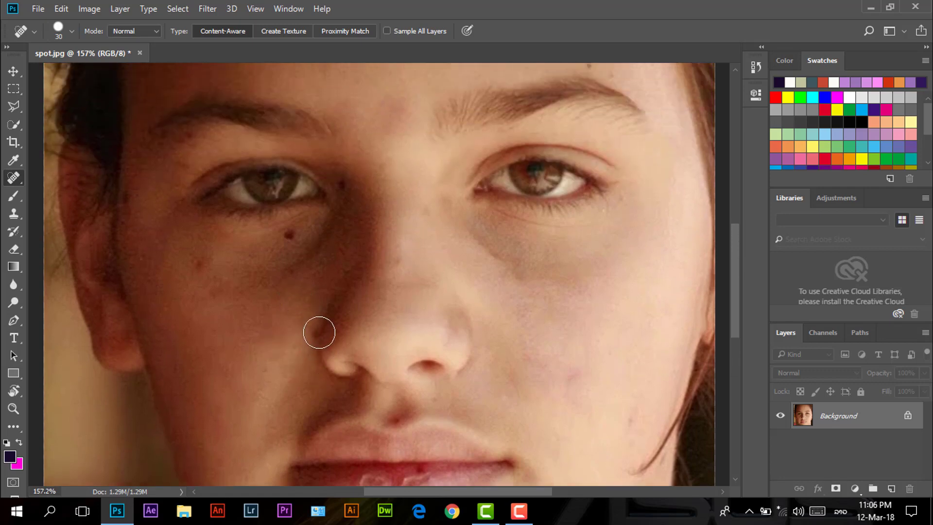
left_click(291, 237)
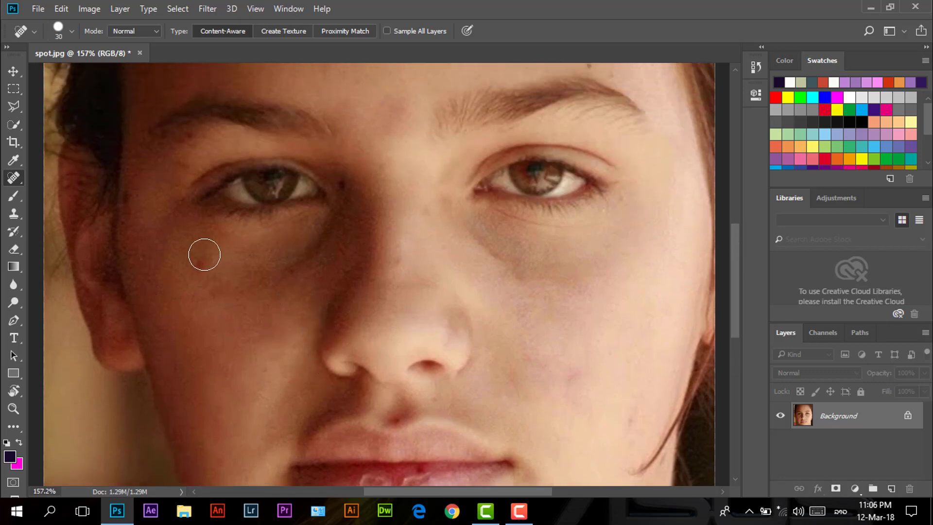
left_click(203, 260)
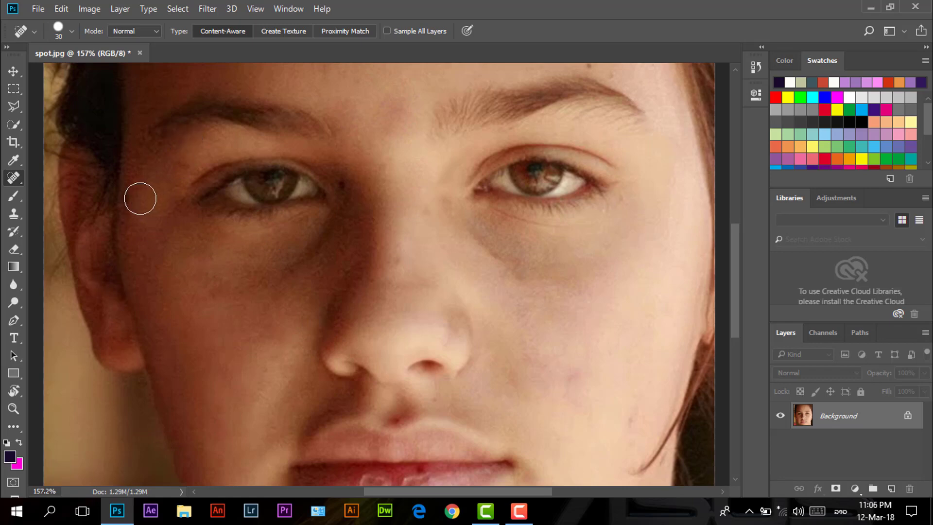
left_click_drag(140, 198, 128, 264)
Heal the forehead spot, the spot above the brighter side's eyebrow, and the diagonal line across the forehead.
scroll(223, 356, "up", 5)
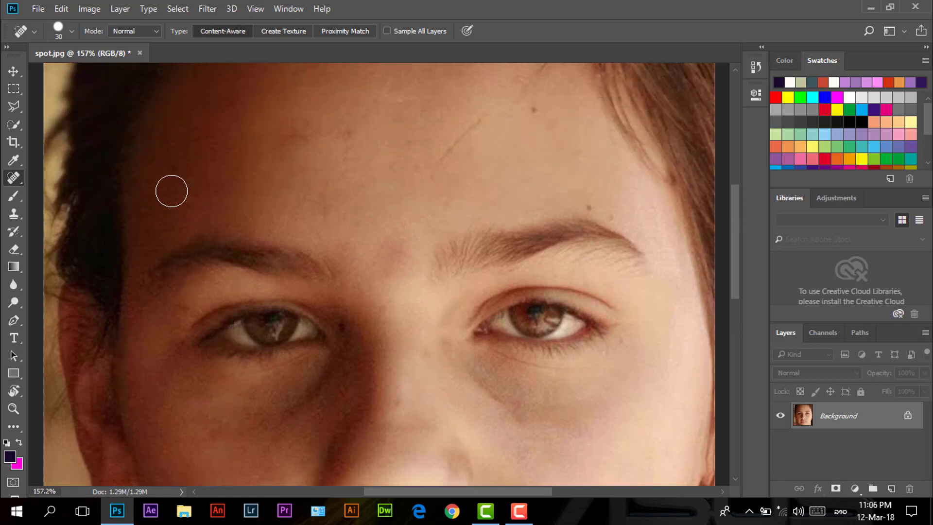
scroll(437, 146, "up", 2)
left_click(534, 162)
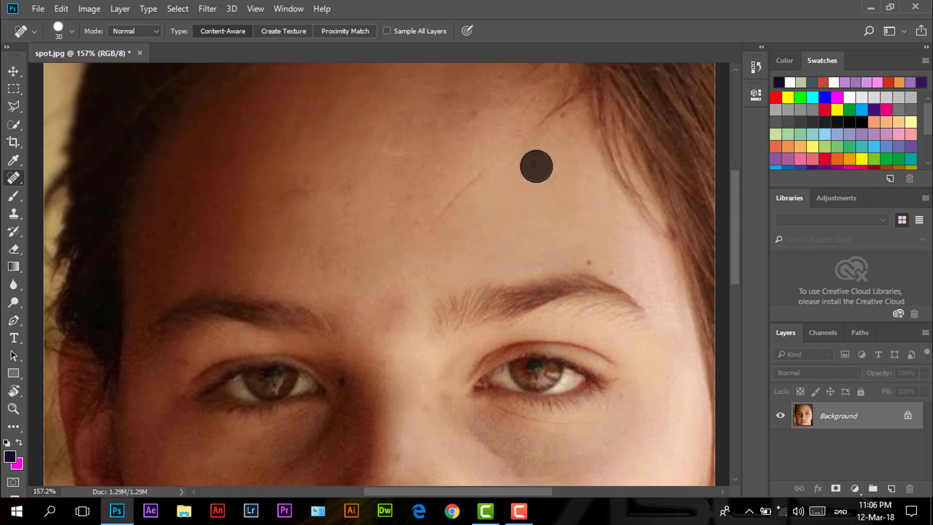
left_click(584, 265)
left_click_drag(495, 163, 437, 202)
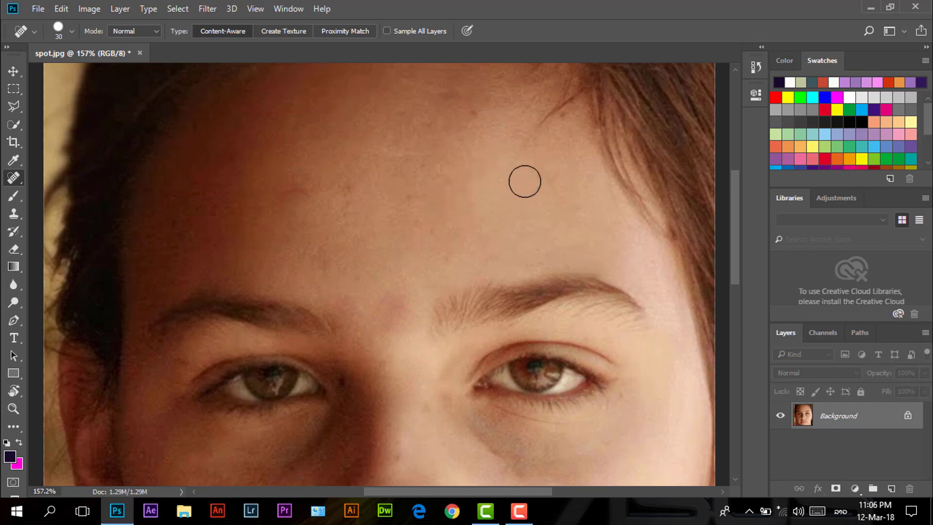
Smooth the reddish patch between the eyebrows with the Spot Healing Brush.
scroll(534, 185, "up", 2)
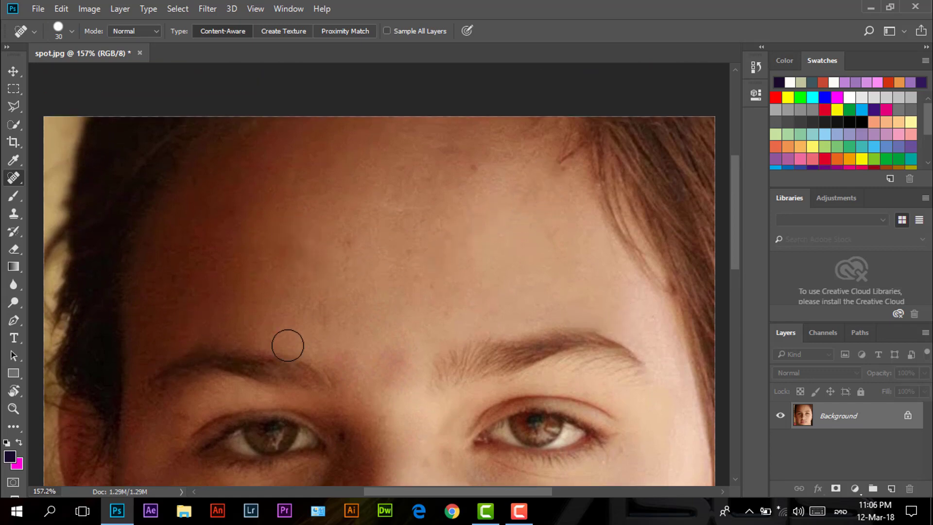
scroll(358, 241, "down", 4)
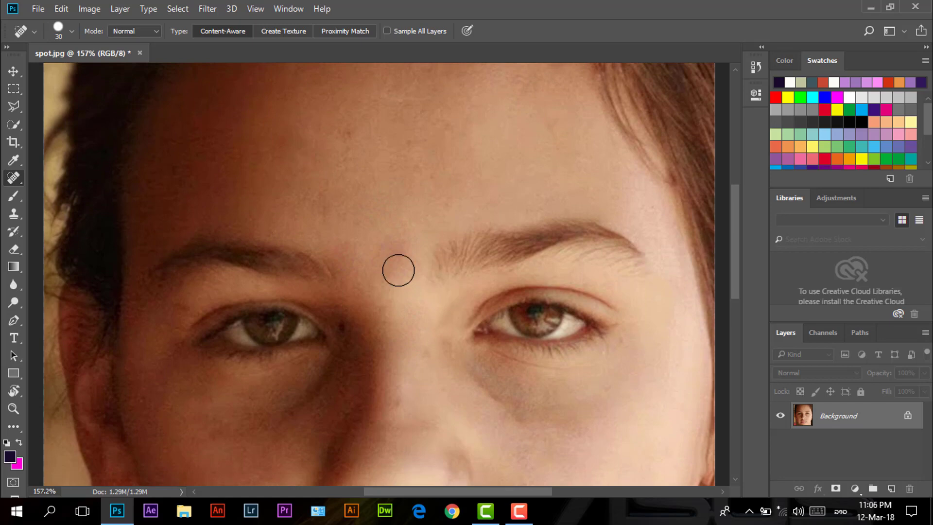
left_click_drag(399, 238, 400, 265)
Heal the dark spot at the shaded eye's inner corner and the small mark on the nose.
scroll(462, 343, "down", 2)
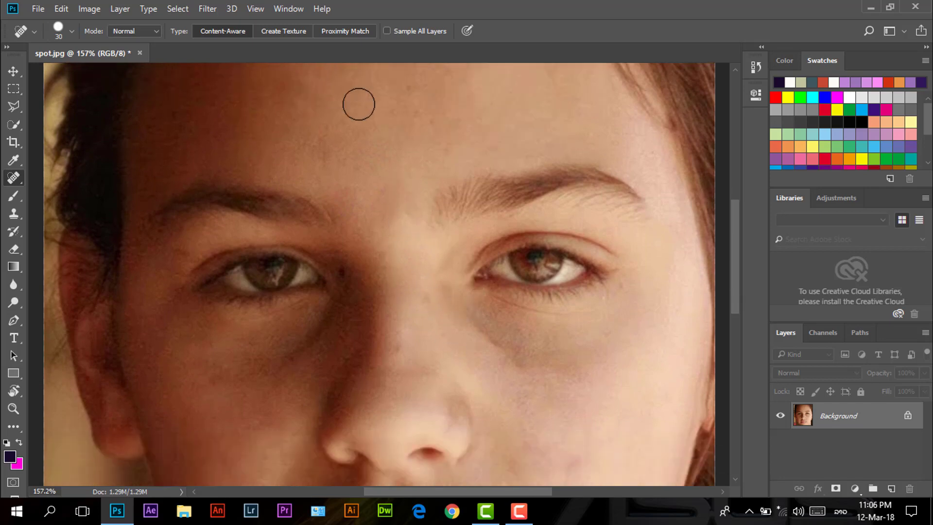
scroll(400, 299, "down", 2)
left_click(348, 240)
scroll(431, 354, "down", 2)
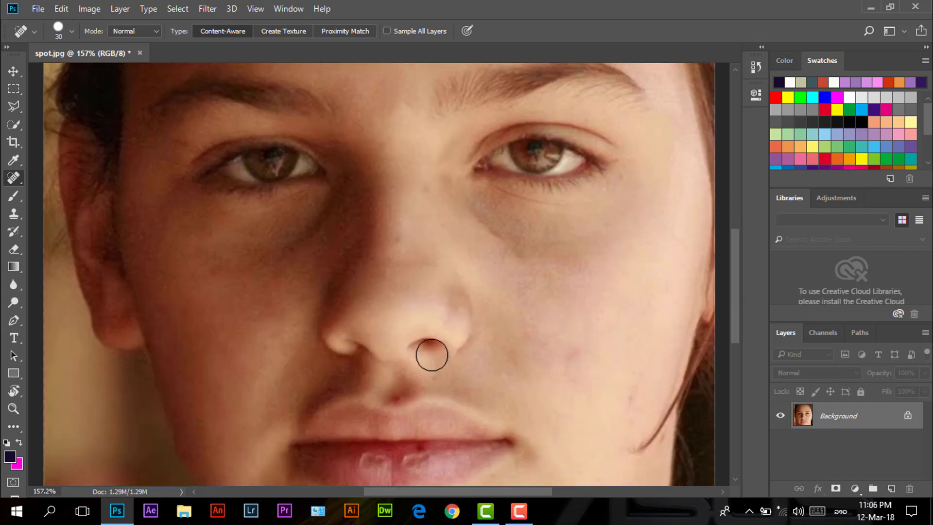
left_click(395, 235)
Heal the dark spot and the glossy highlight mark on the lips.
scroll(460, 427, "down", 2)
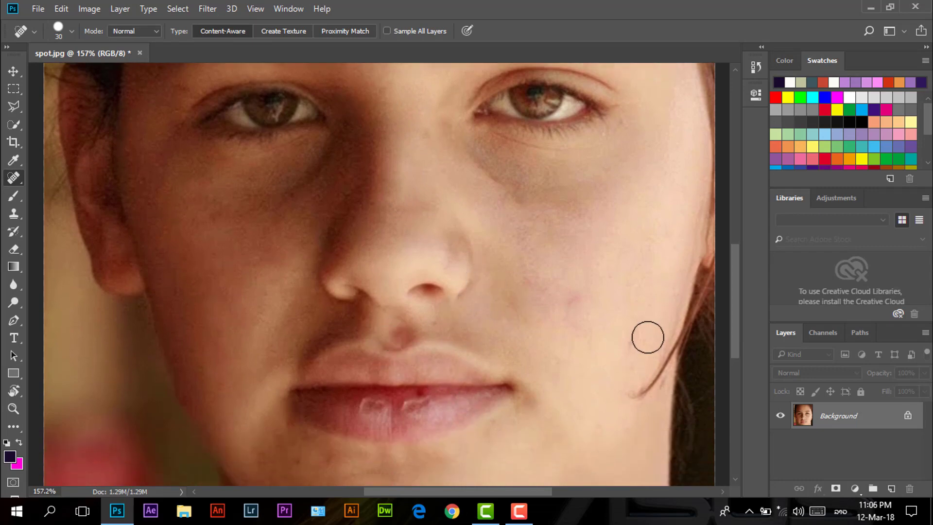
scroll(627, 346, "down", 2)
left_click_drag(394, 357, 426, 341)
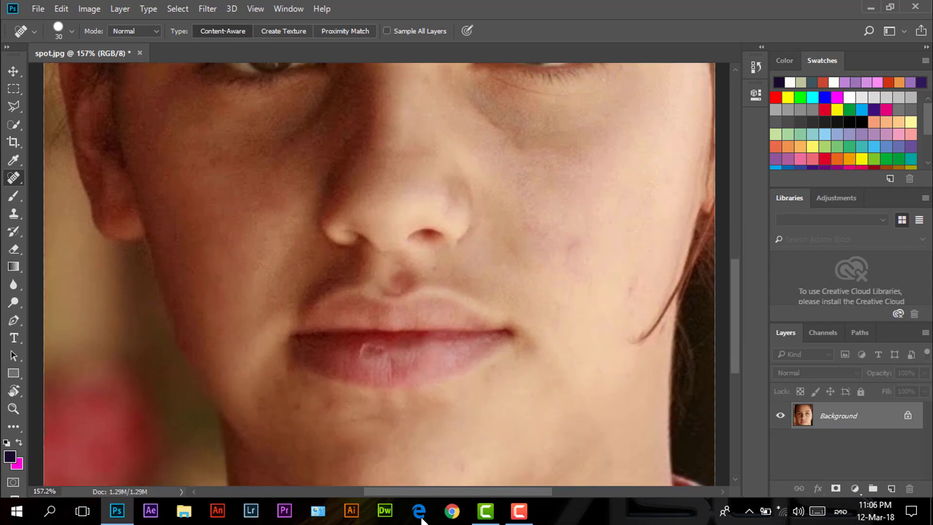
Heal the marks on the lower lip, switching the Spot Healing Brush type to Create Texture.
left_click_drag(361, 349, 387, 363)
scroll(462, 468, "up", 2)
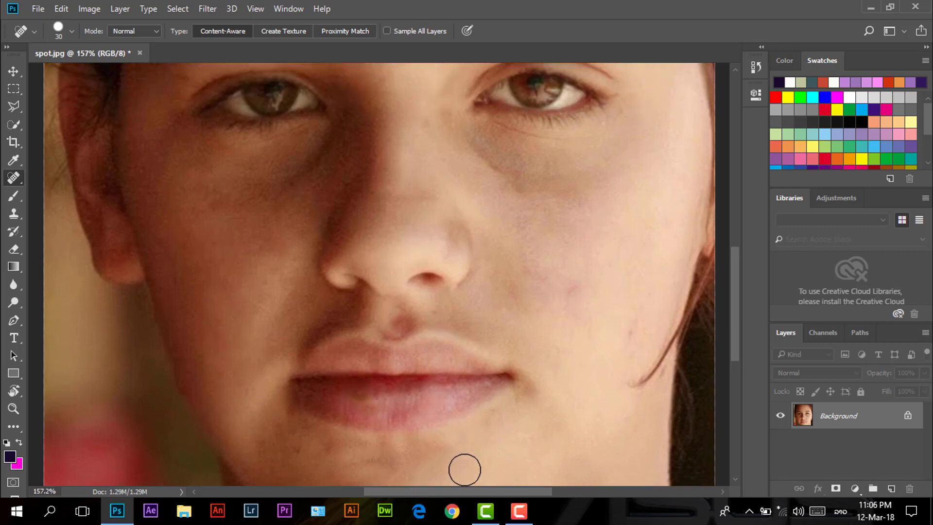
left_click(285, 28)
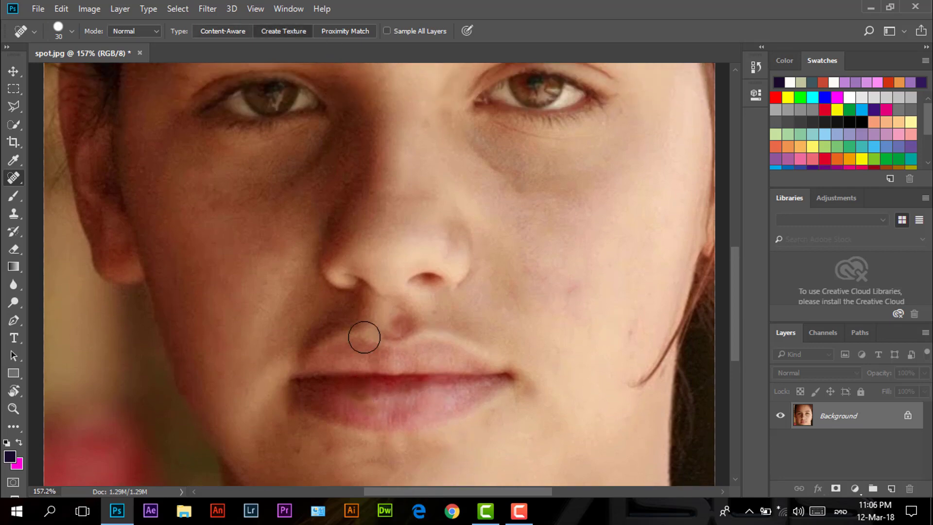
left_click(369, 397)
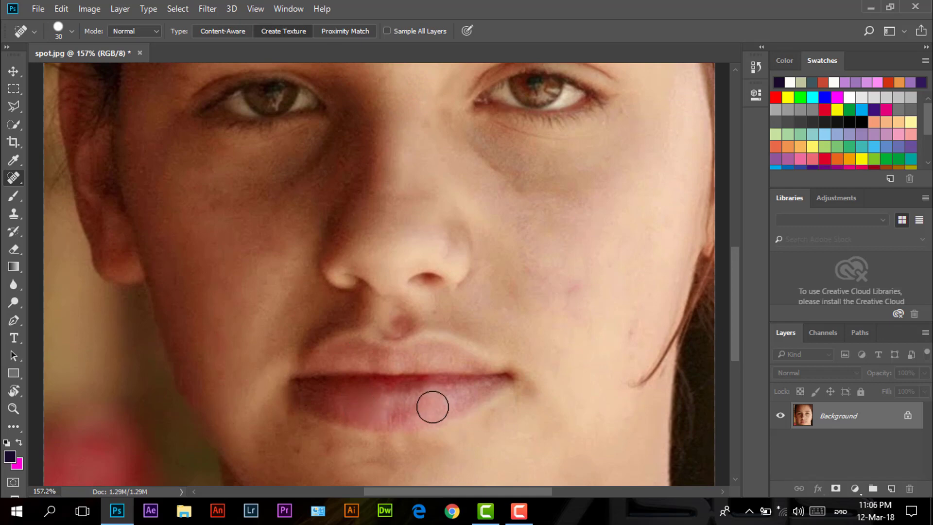
left_click(420, 398)
scroll(504, 462, "up", 2)
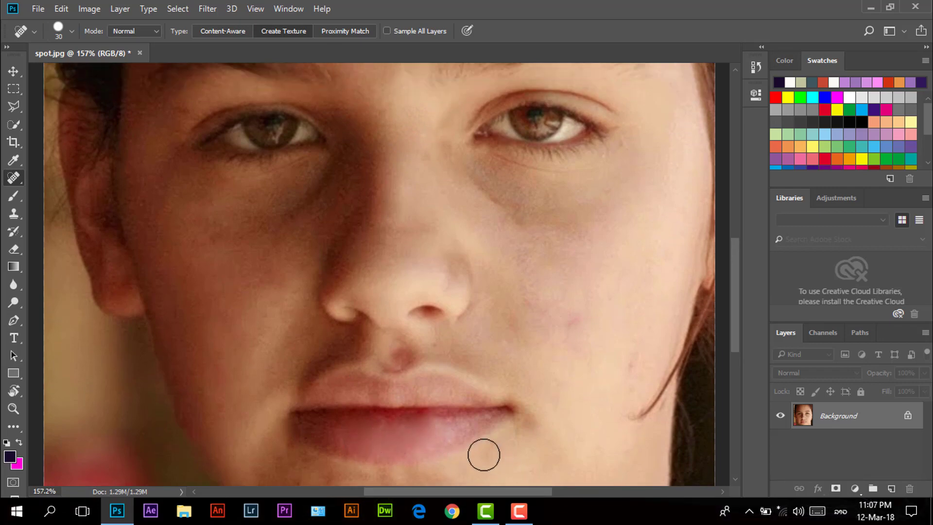
left_click(426, 426)
Heal the small marks on the brighter cheek near the loose strand of hair.
scroll(666, 437, "up", 3)
left_click(629, 398)
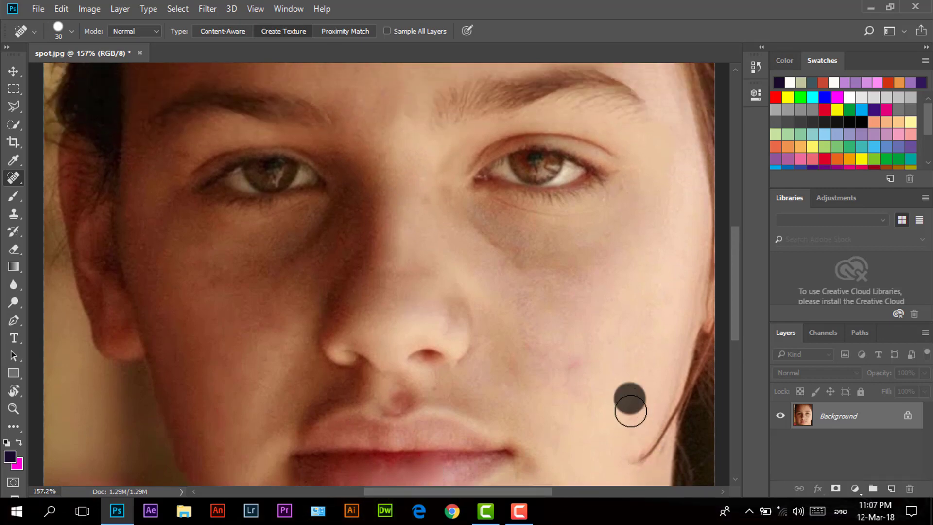
scroll(554, 363, "down", 3)
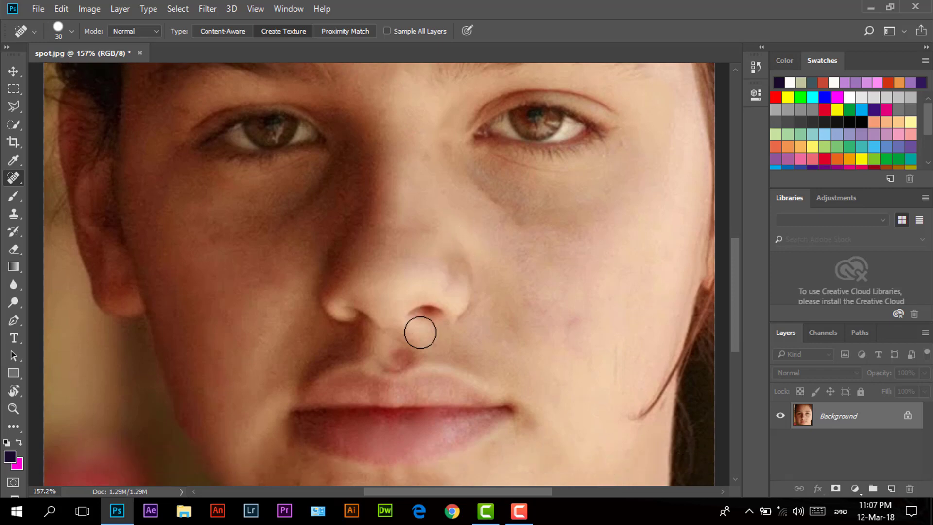
Smooth the dark patch beneath the brighter side's eye and the small marks beside the nose bridge.
scroll(554, 313, "up", 3)
left_click_drag(462, 223, 531, 266)
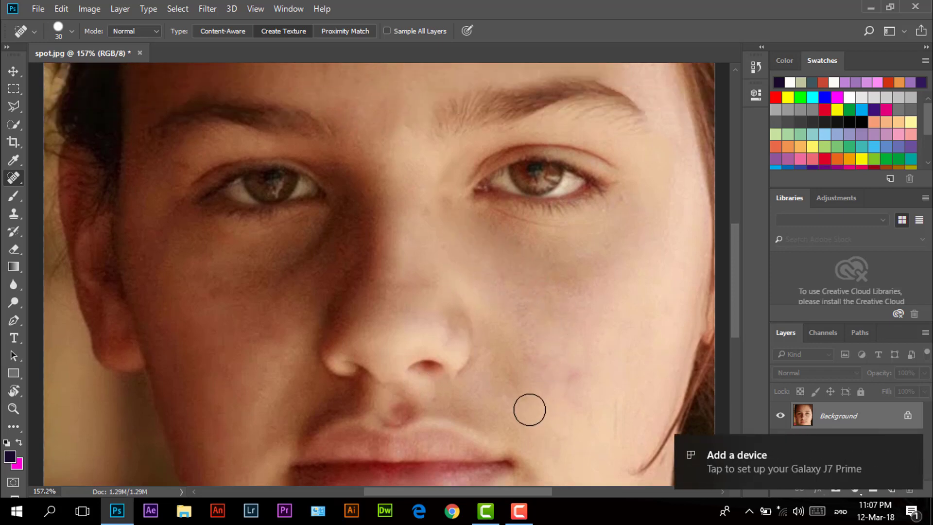
scroll(492, 348, "up", 4)
mouse_move(452, 252)
left_mouse_down()
mouse_move(435, 260)
mouse_move(442, 290)
left_mouse_up()
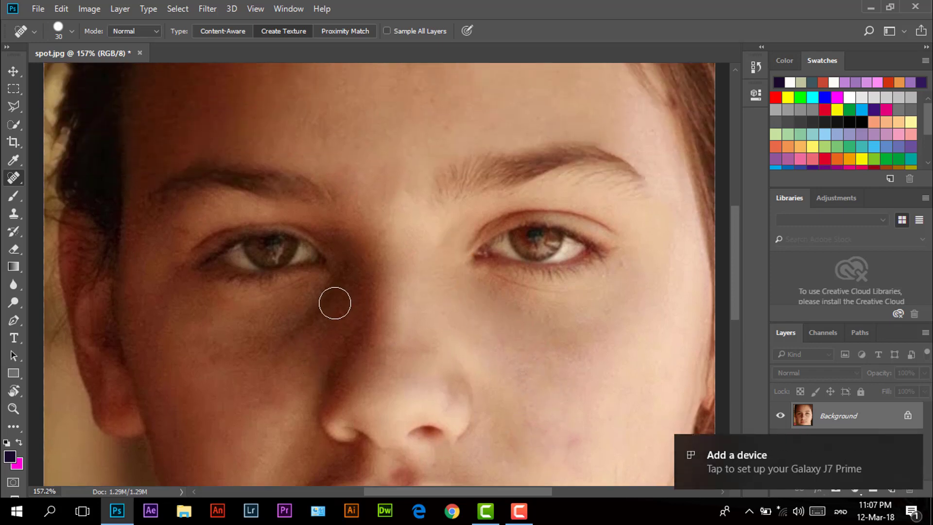
Smooth the shadow beneath the shaded side's eye and heal the mark at that side's temple.
left_click_drag(333, 299, 286, 340)
scroll(580, 387, "up", 2)
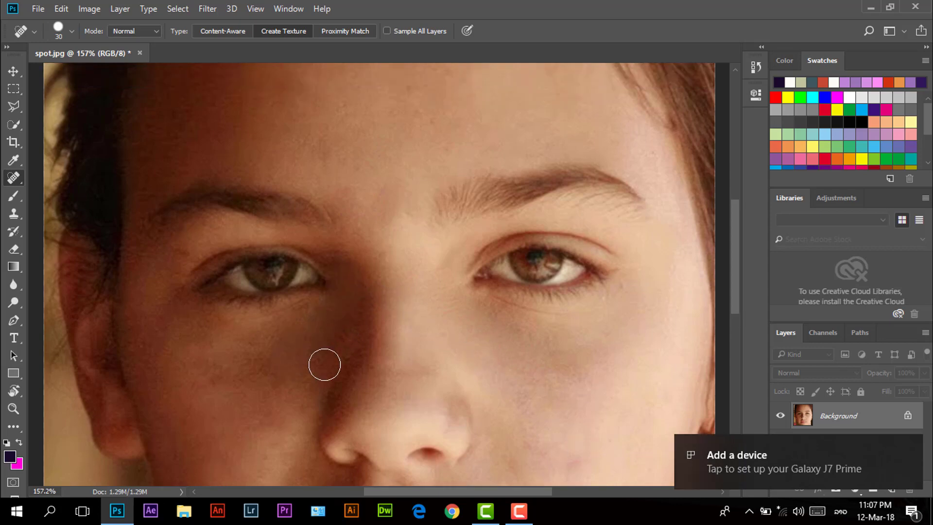
scroll(208, 269, "down", 3)
left_click(182, 207)
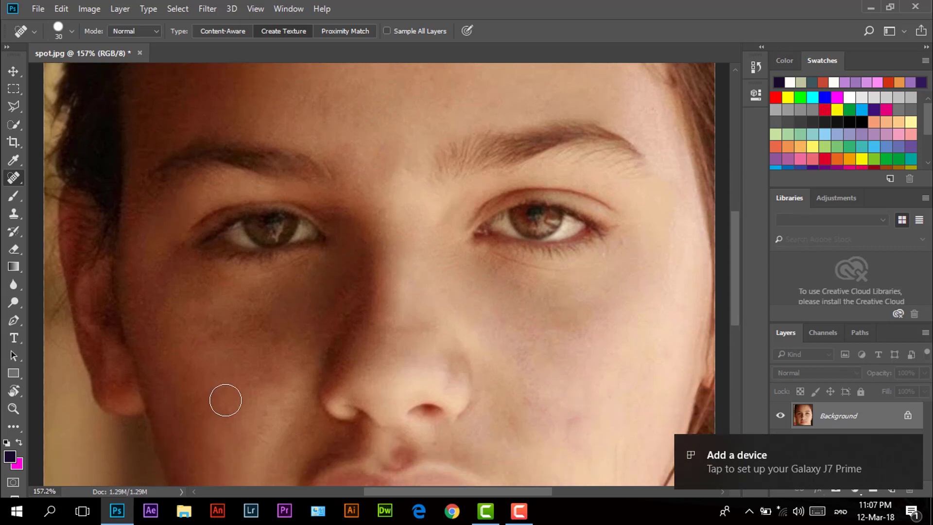
Heal the remaining blemishes on the upper forehead near the hairline.
scroll(226, 400, "down", 3)
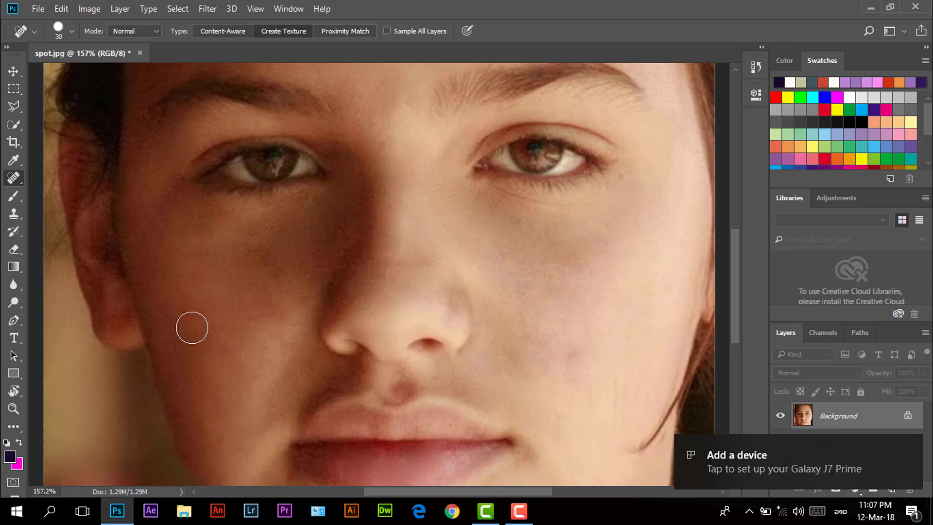
scroll(192, 327, "down", 8)
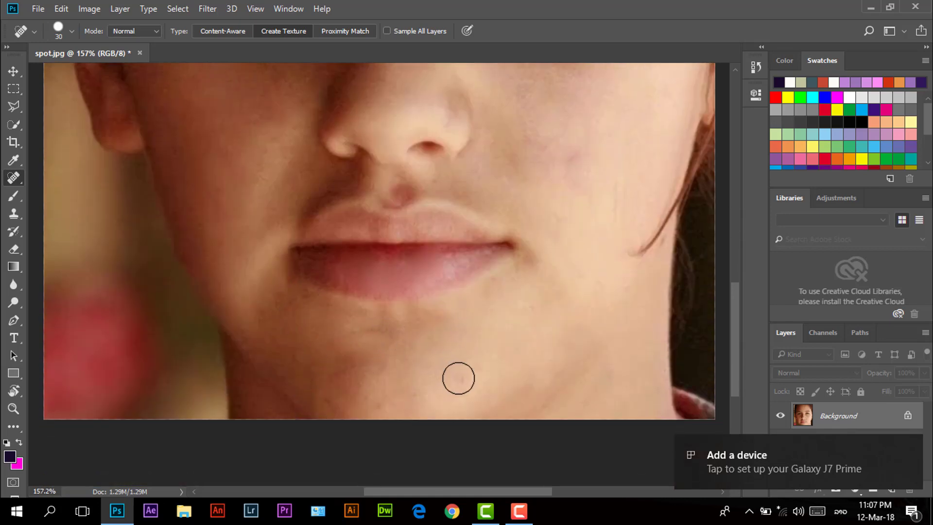
scroll(452, 371, "down", 3)
scroll(539, 324, "up", 8)
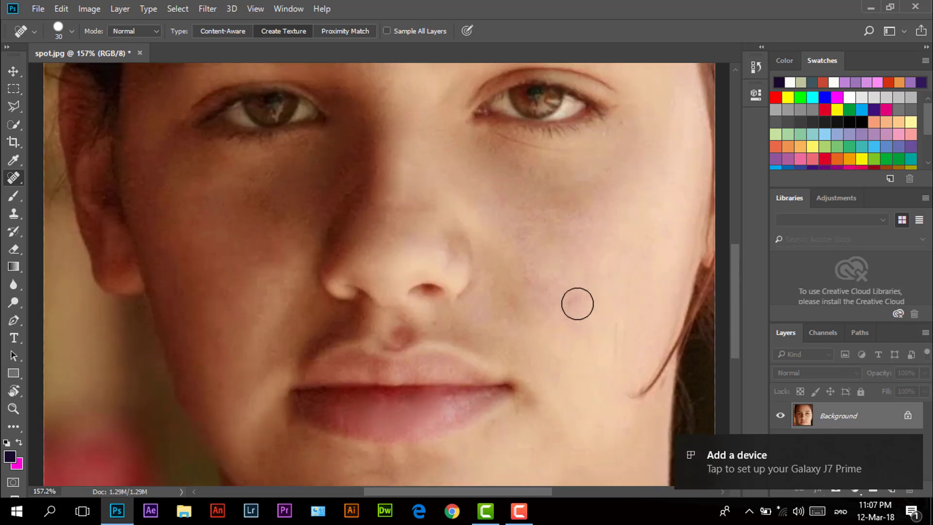
scroll(549, 266, "up", 6)
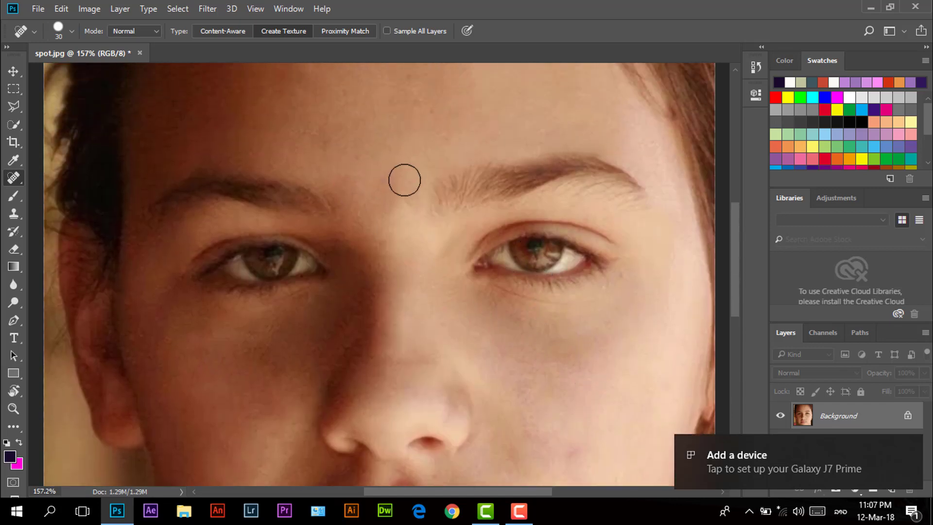
scroll(404, 180, "up", 4)
scroll(450, 235, "up", 5)
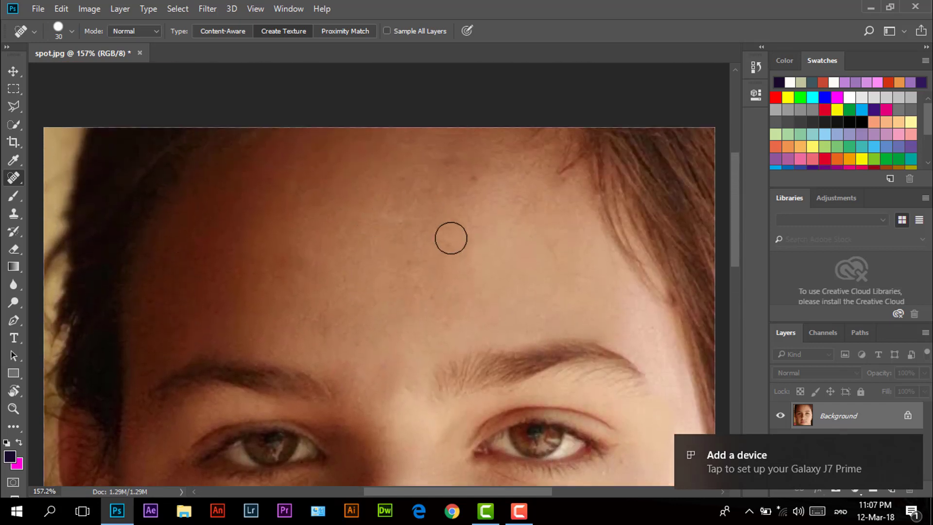
left_click(469, 235)
scroll(412, 253, "down", 2)
scroll(379, 240, "down", 4)
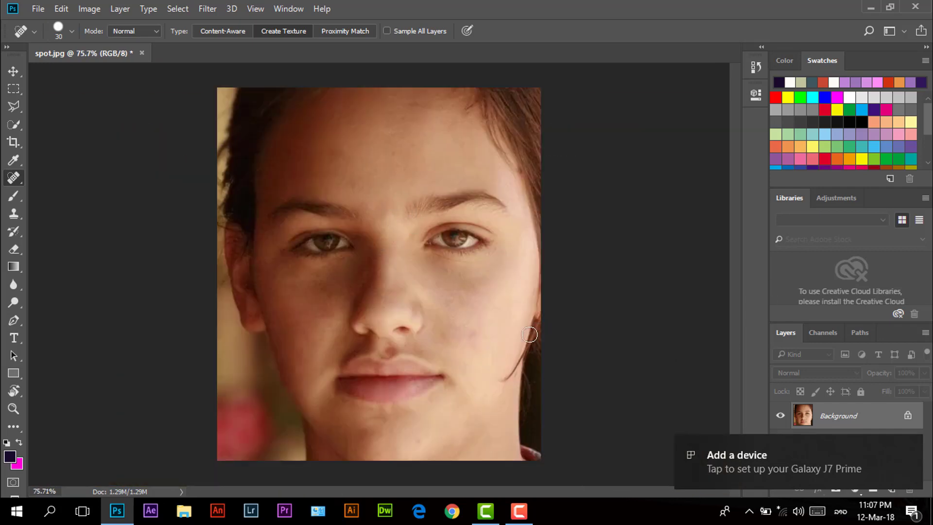
left_click(519, 510)
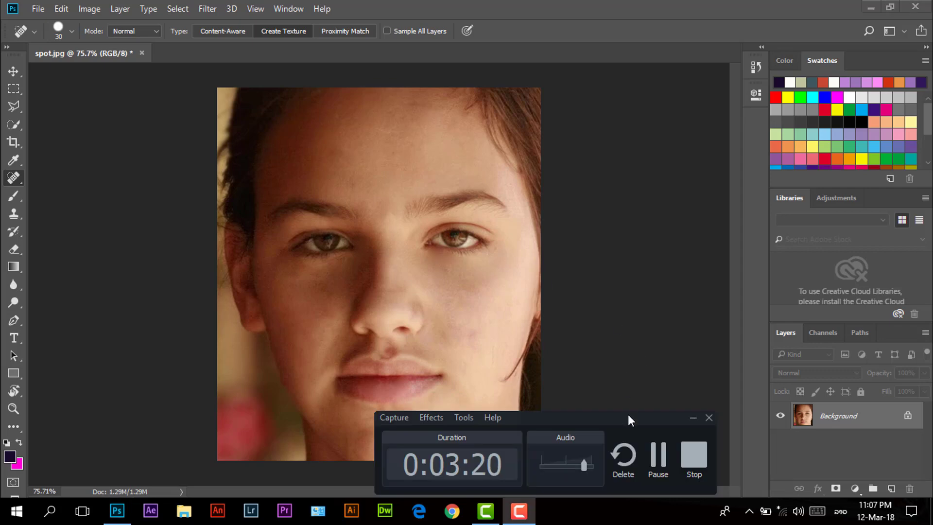
left_click(692, 417)
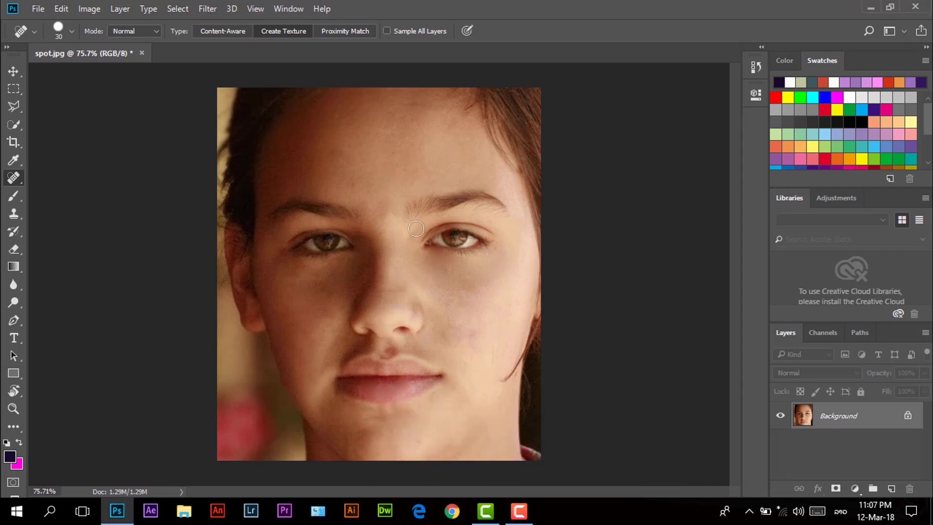
Inspect the retouched forehead up close and the whole portrait for remaining blemishes.
scroll(419, 181, "up", 5)
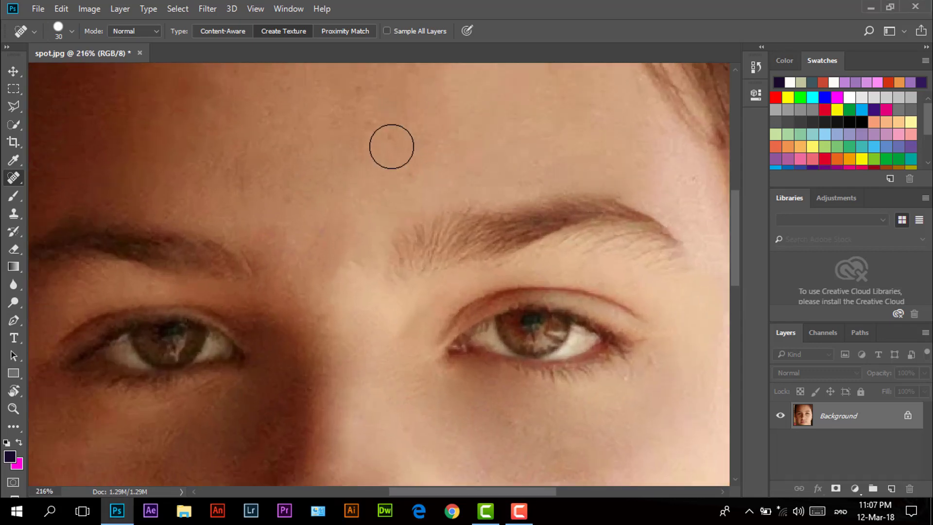
scroll(391, 146, "up", 3)
scroll(429, 252, "up", 3)
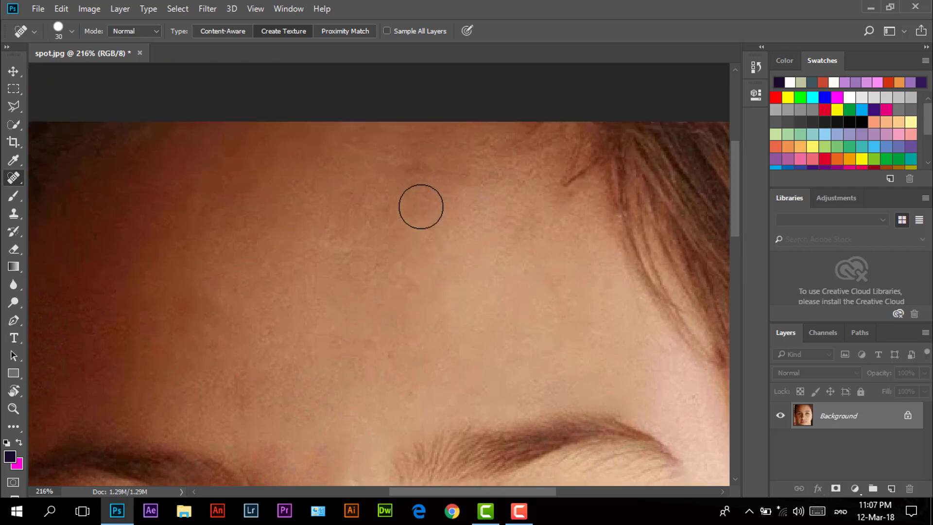
scroll(503, 269, "down", 3)
scroll(436, 231, "down", 4)
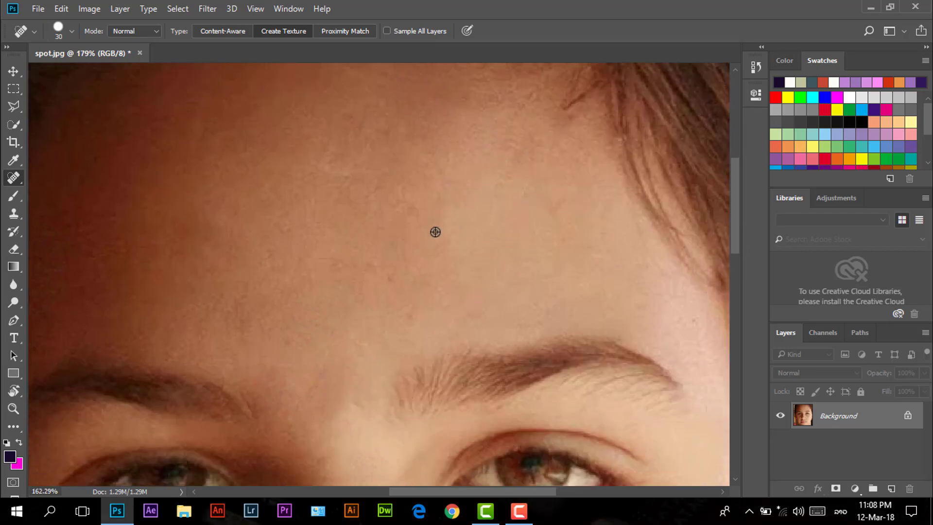
scroll(380, 235, "down", 2)
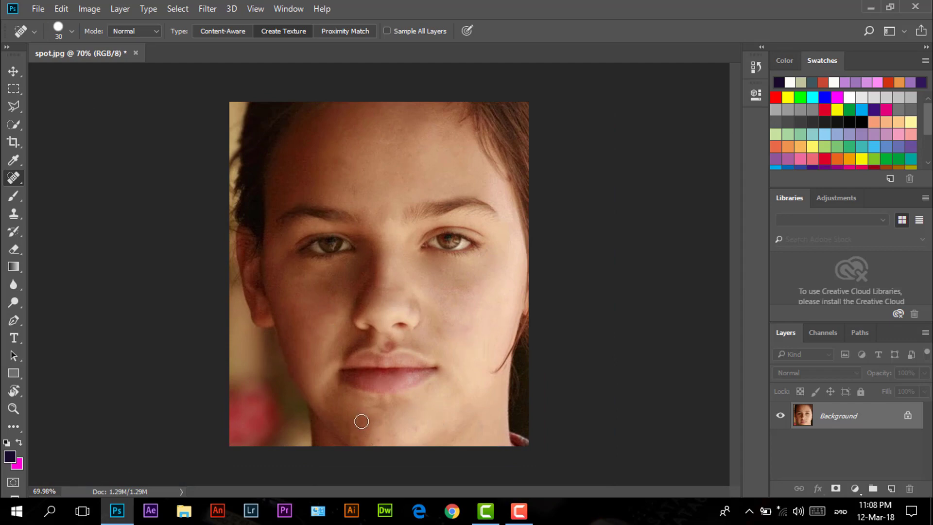
Review the tools grouped with the Spot Healing Brush and keep the Spot Healing Brush Tool selected.
right_click(7, 178)
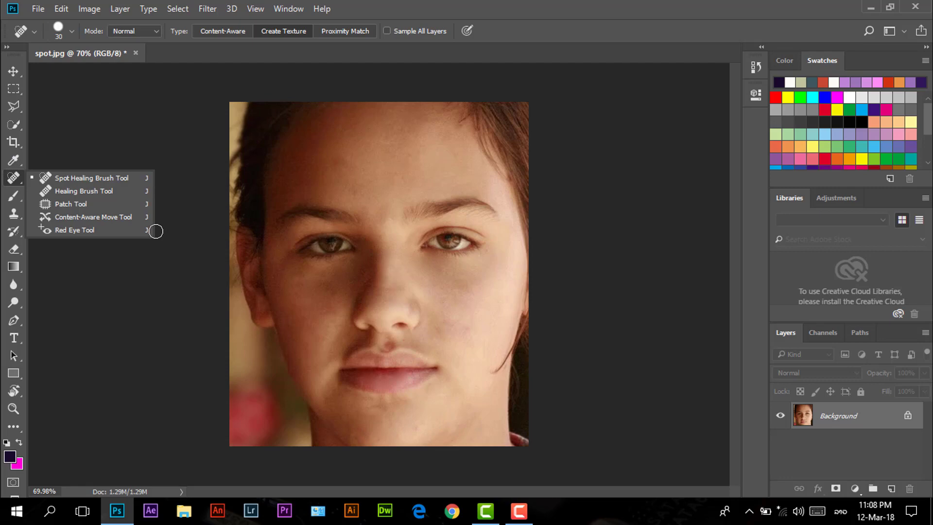
left_click(97, 177)
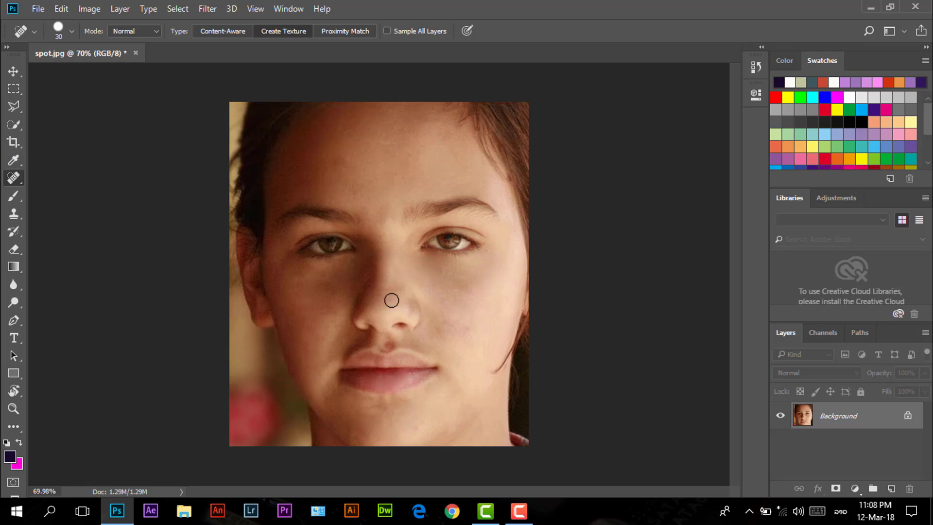
right_click(15, 176)
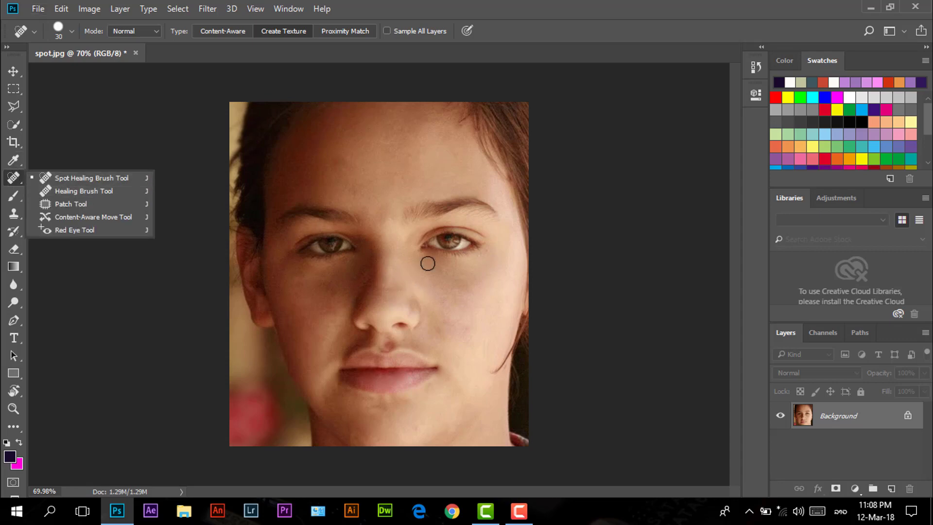
left_click(92, 177)
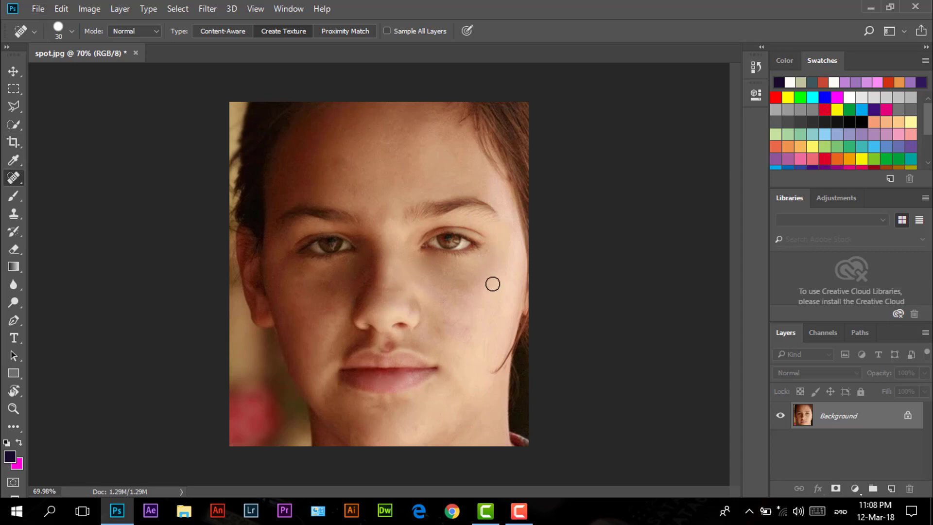